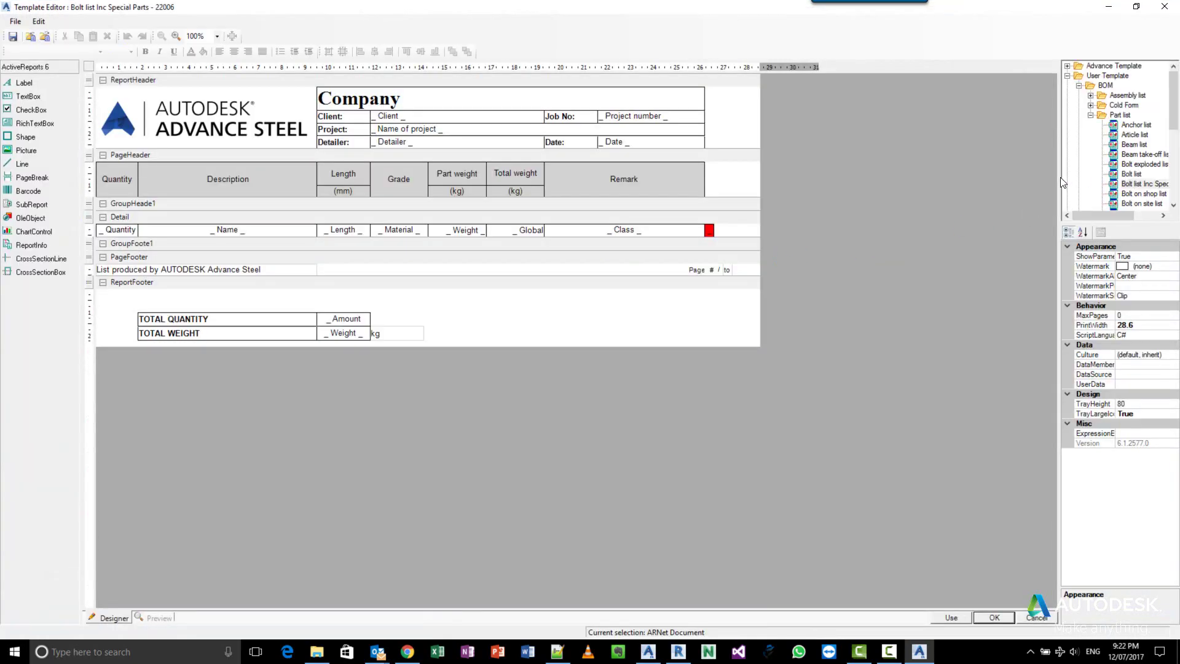
# Review which object types the Bolt list template reports, closing without changes
pyautogui.moveTo(1062, 184); pyautogui.dragTo(885, 197)
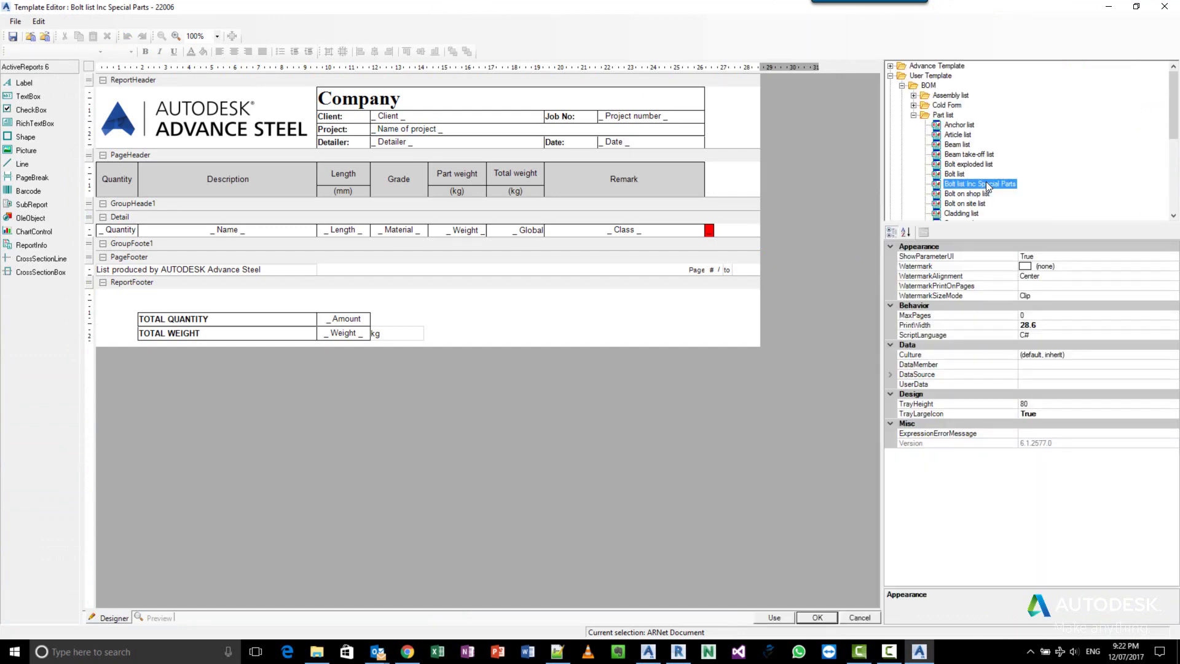
pyautogui.rightClick(986, 183)
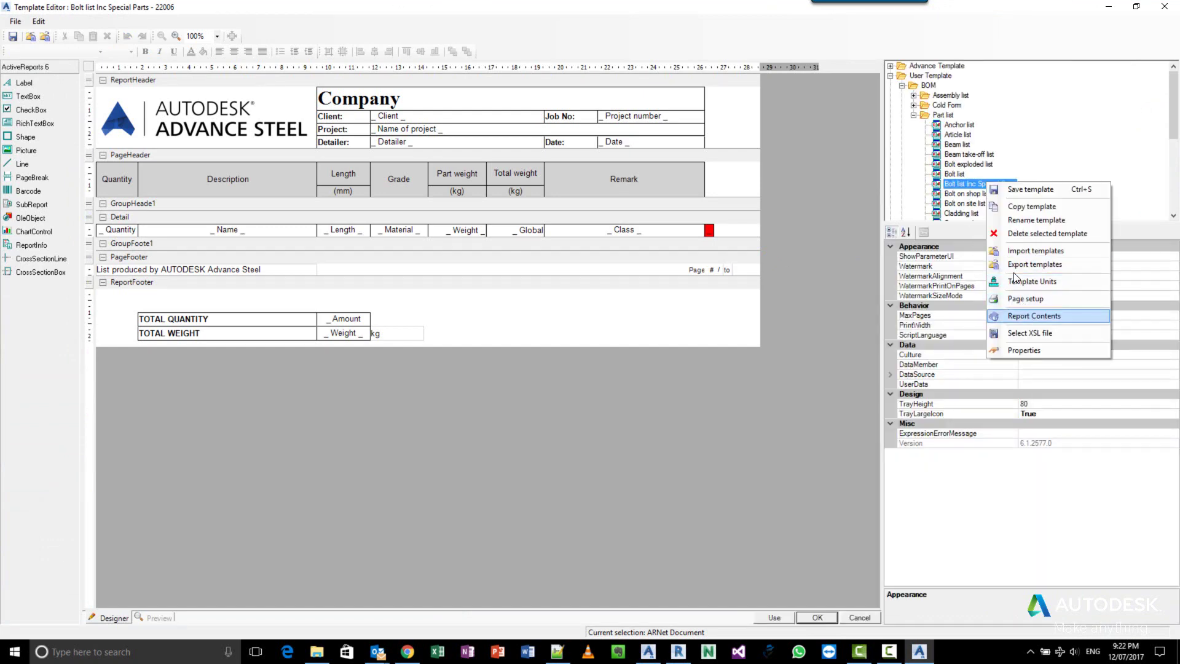
pyautogui.click(959, 175)
pyautogui.rightClick(961, 177)
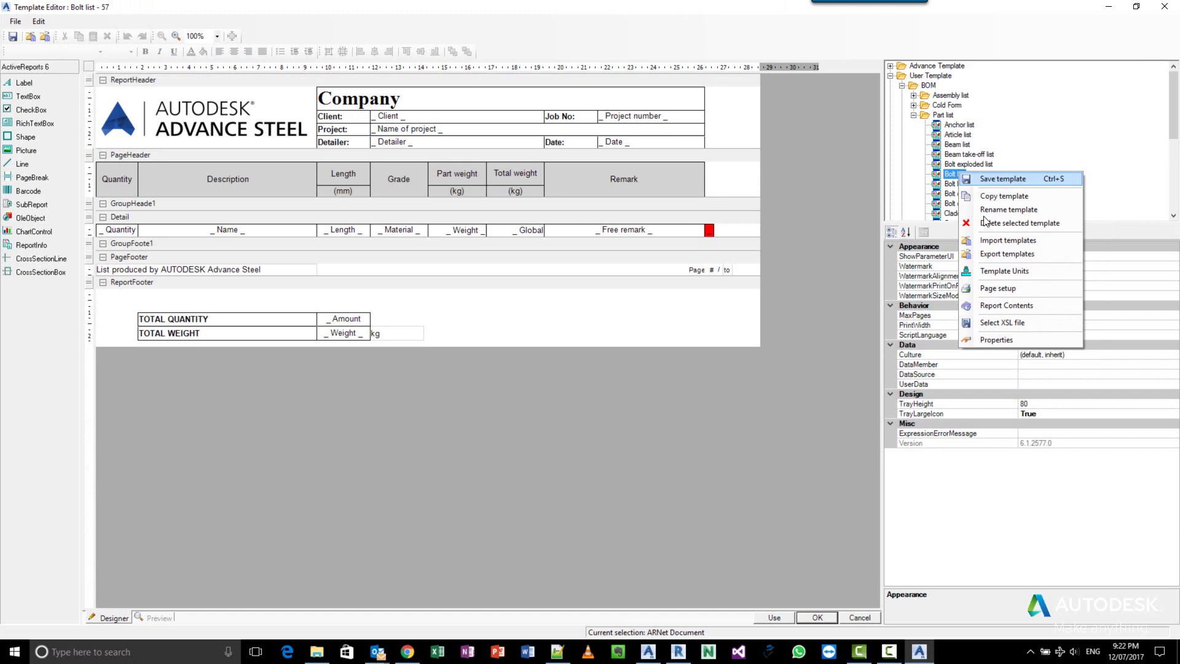
pyautogui.click(1011, 305)
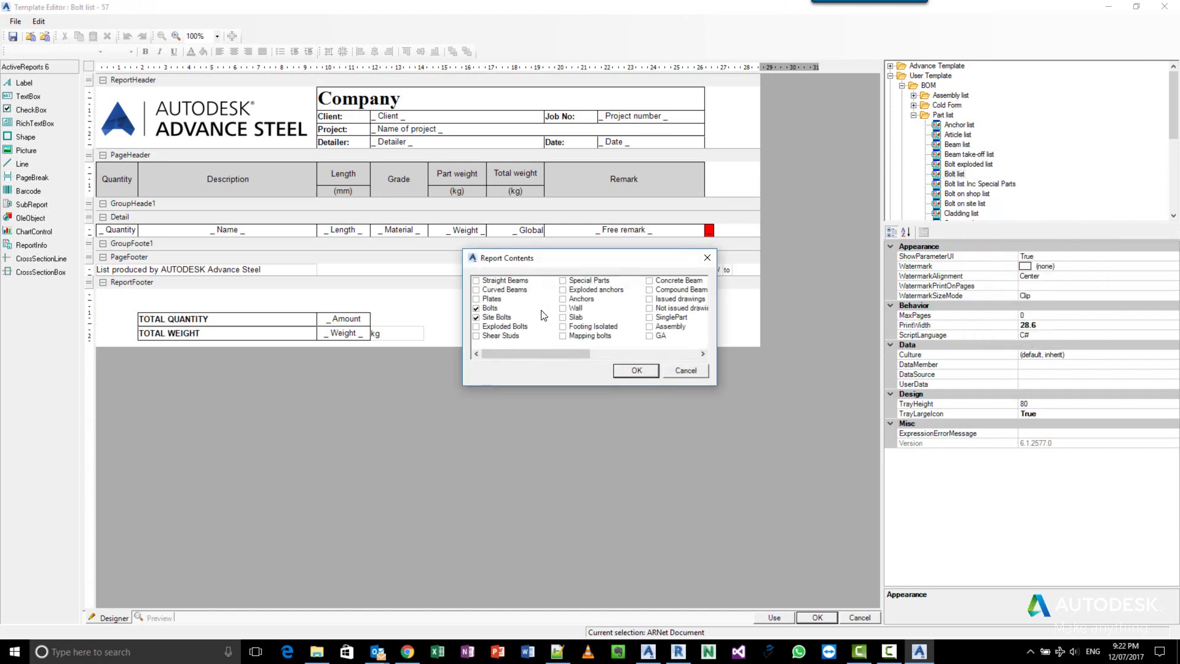
pyautogui.click(698, 371)
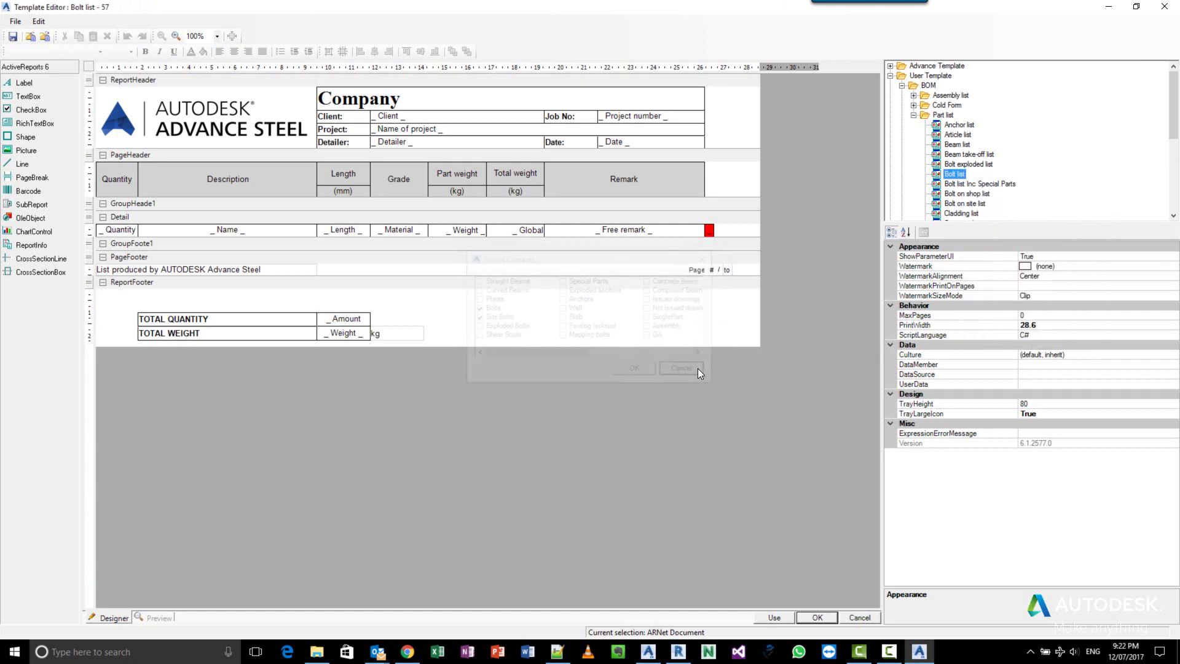
# Keep Straight Beams, Bolts, Site Bolts and Special Parts in Bolt list Inc Special Parts' report contents
pyautogui.click(983, 184)
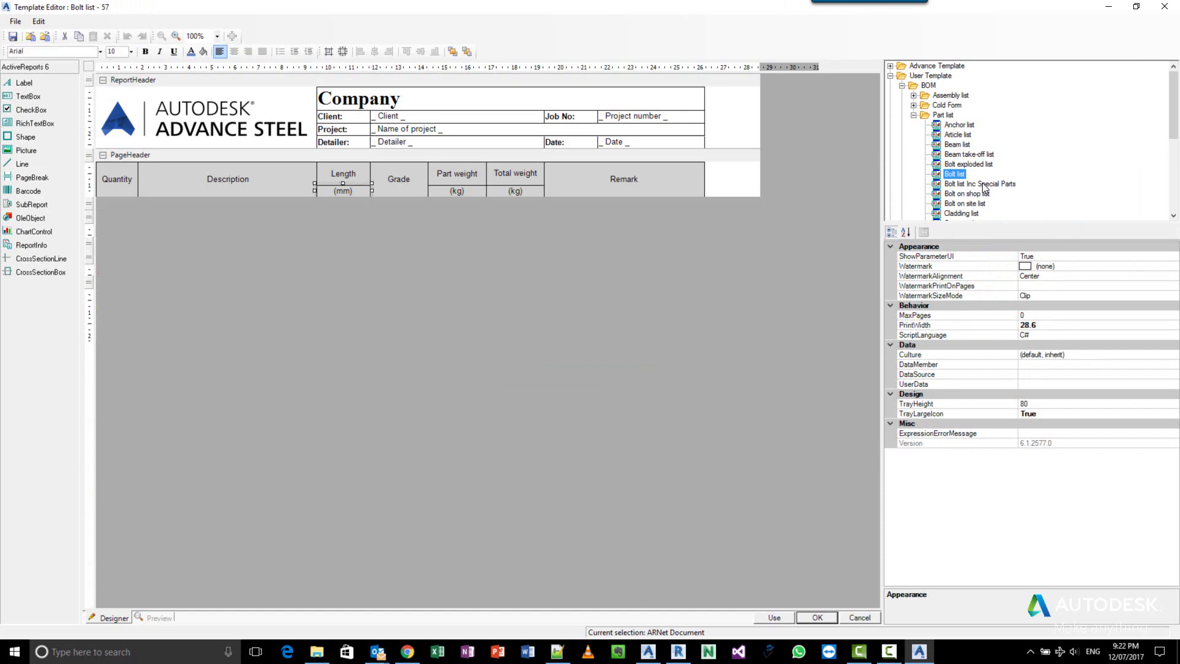
pyautogui.rightClick(983, 185)
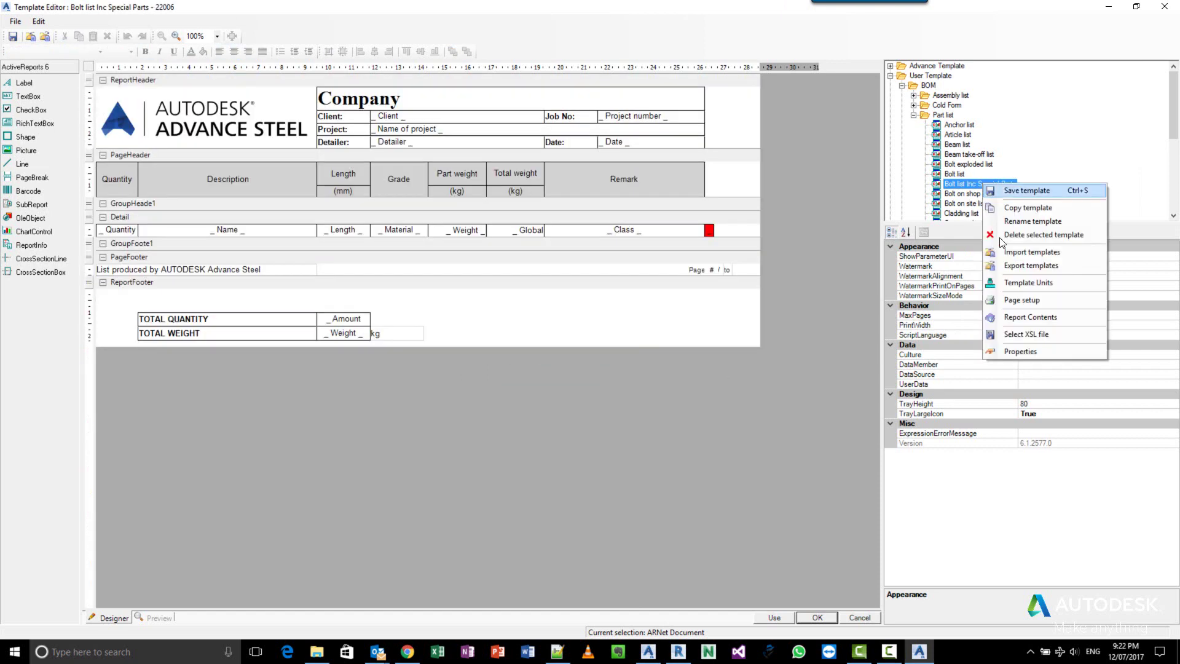
pyautogui.click(1021, 317)
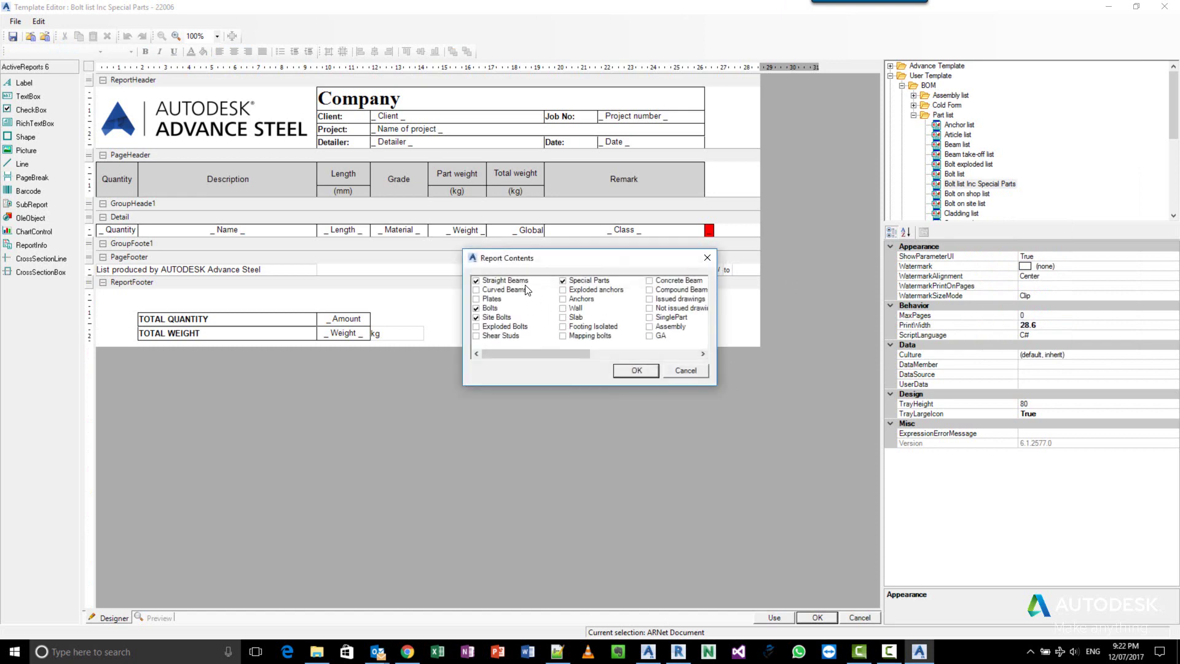
pyautogui.click(636, 370)
# Set the Bolt list Inc Special Parts template's XSL filter to None
pyautogui.rightClick(975, 188)
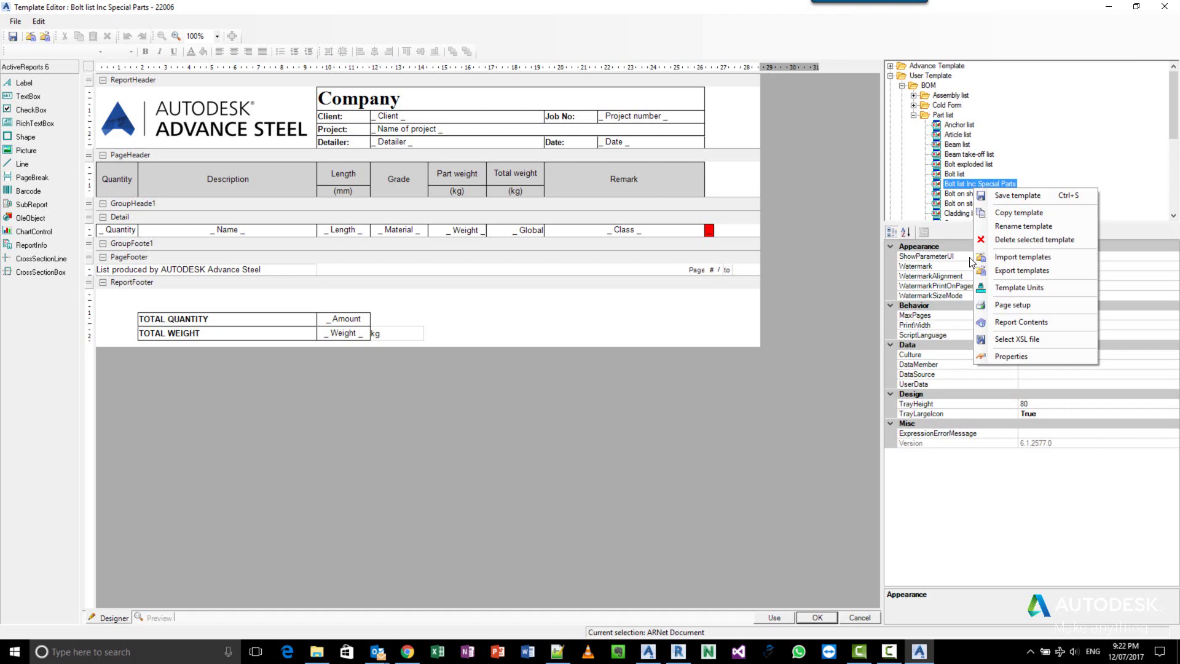
pyautogui.click(1001, 339)
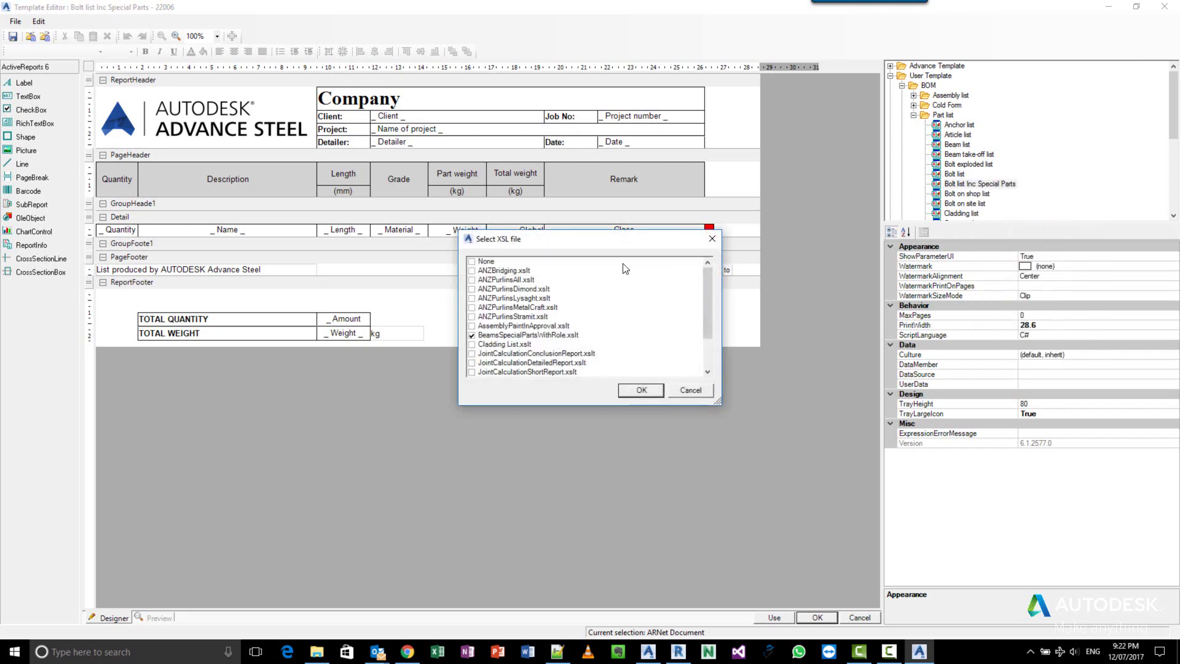
pyautogui.click(499, 264)
pyautogui.click(472, 262)
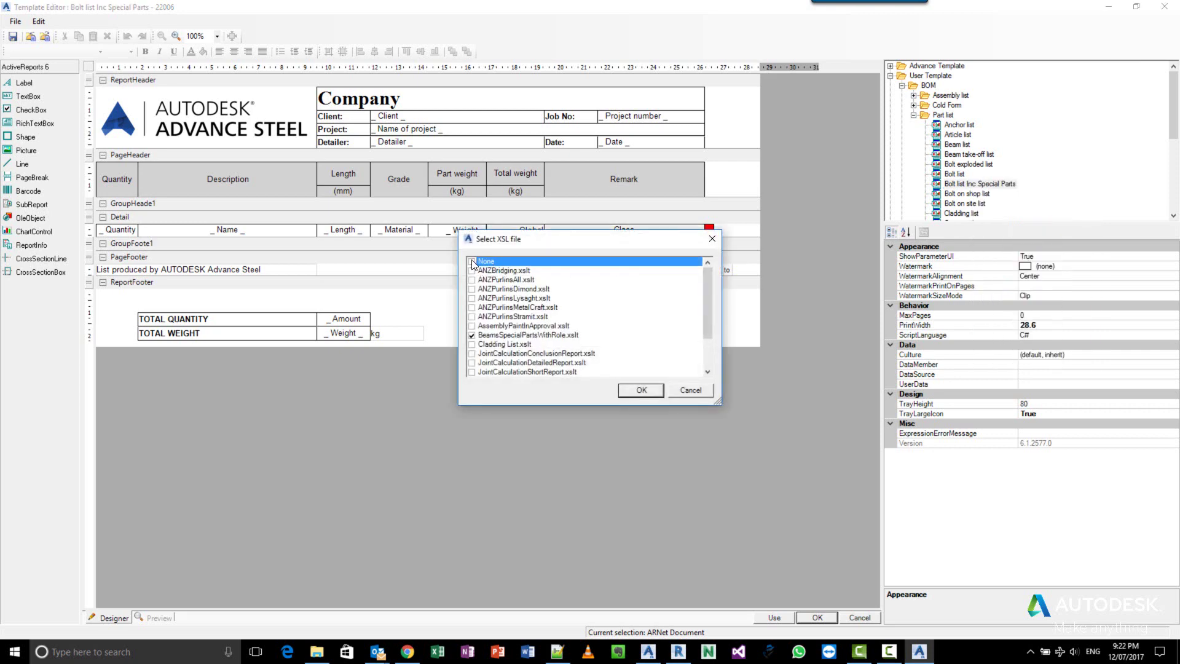
pyautogui.click(641, 391)
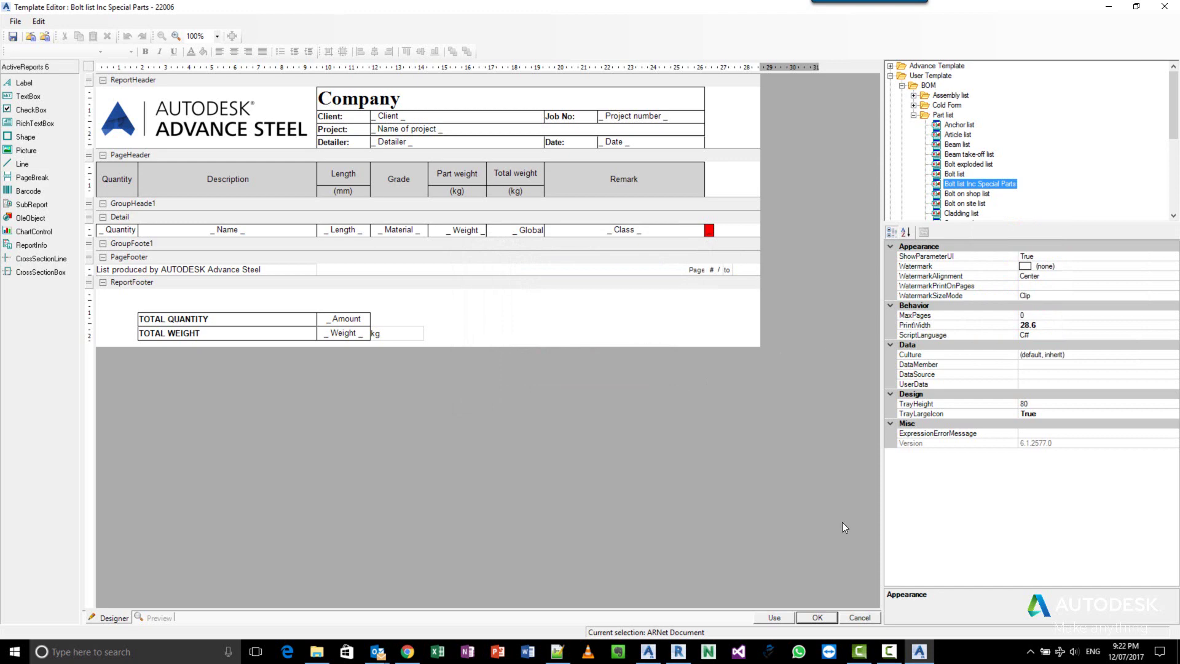
# Save the template and generate the BOM from the Bolts2.xml extract
pyautogui.click(780, 617)
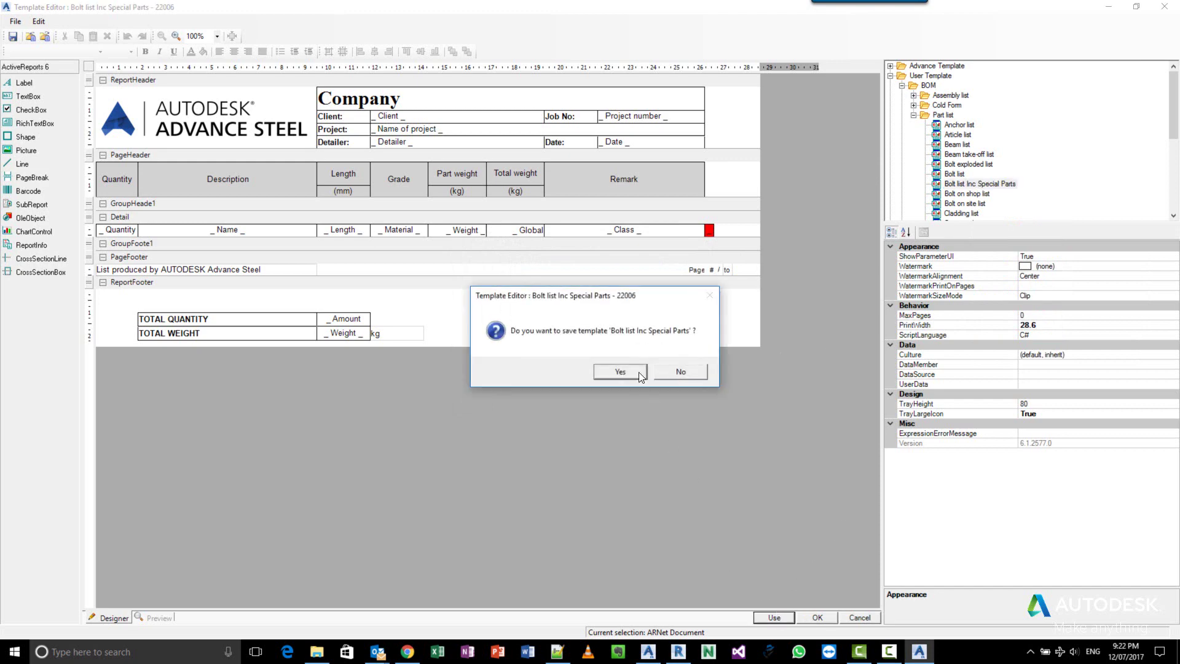
pyautogui.click(619, 372)
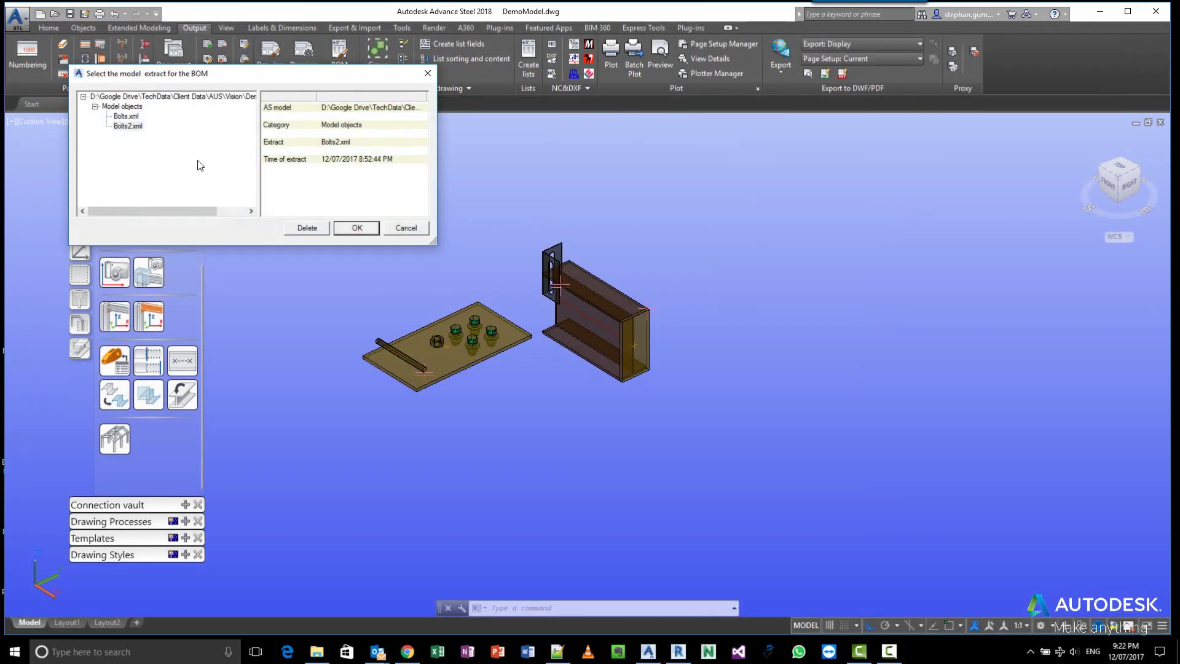
pyautogui.click(359, 229)
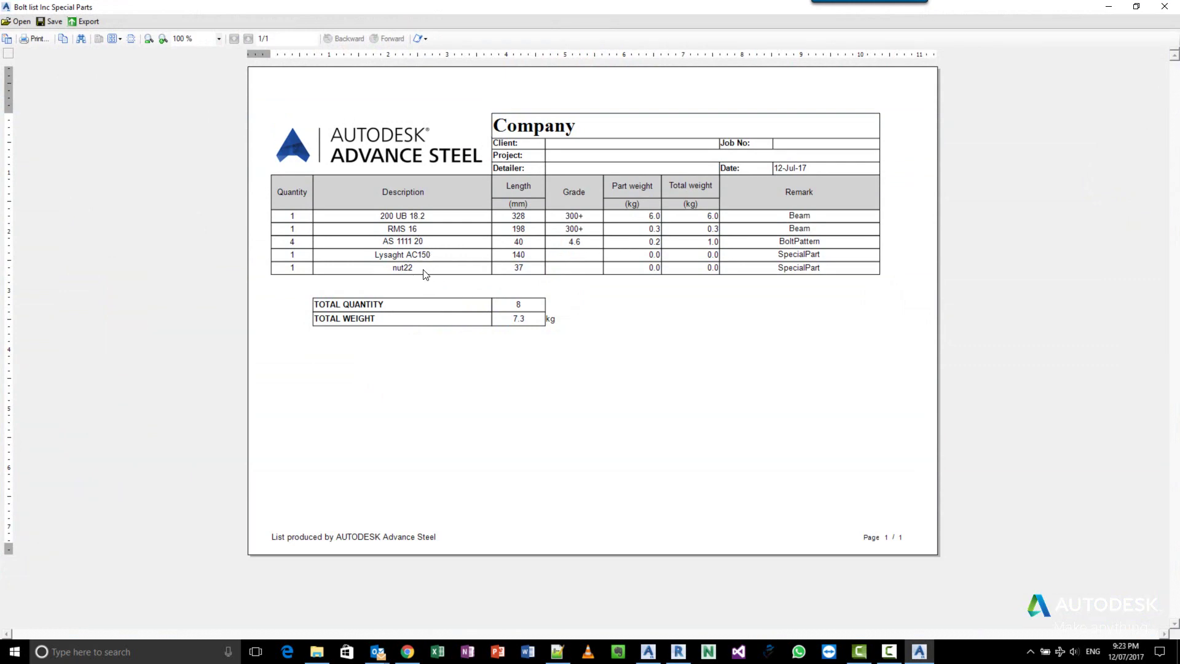
# Close the Rdf Viewer bolt list report, discarding it without saving
pyautogui.click(1162, 11)
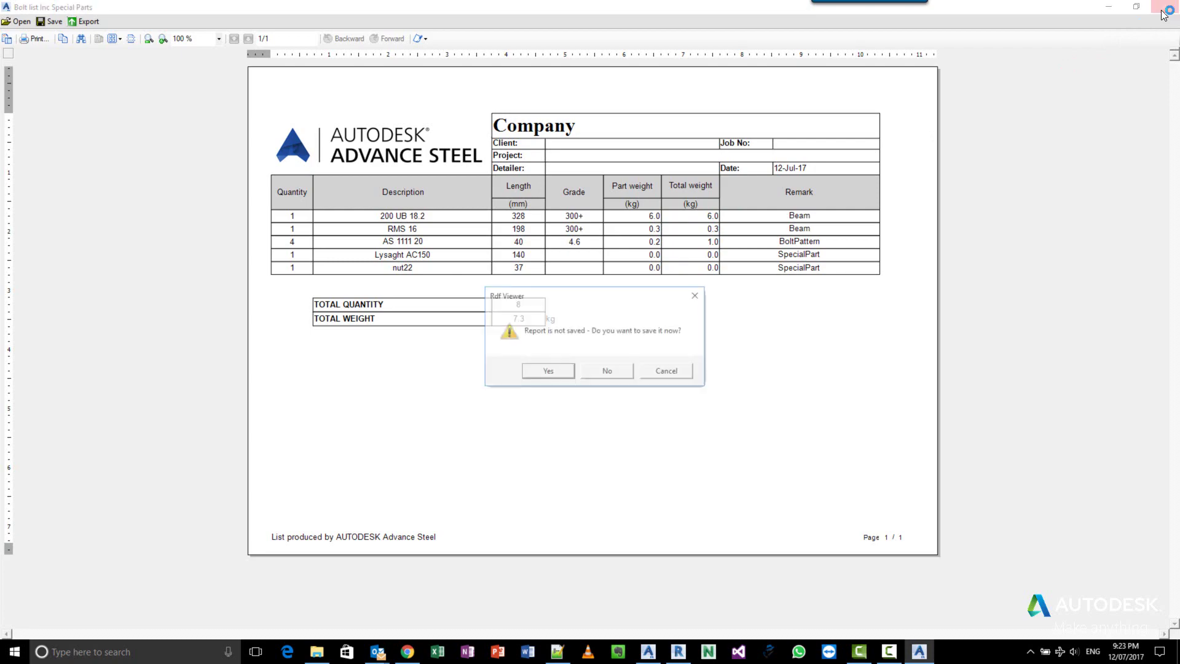
pyautogui.click(606, 369)
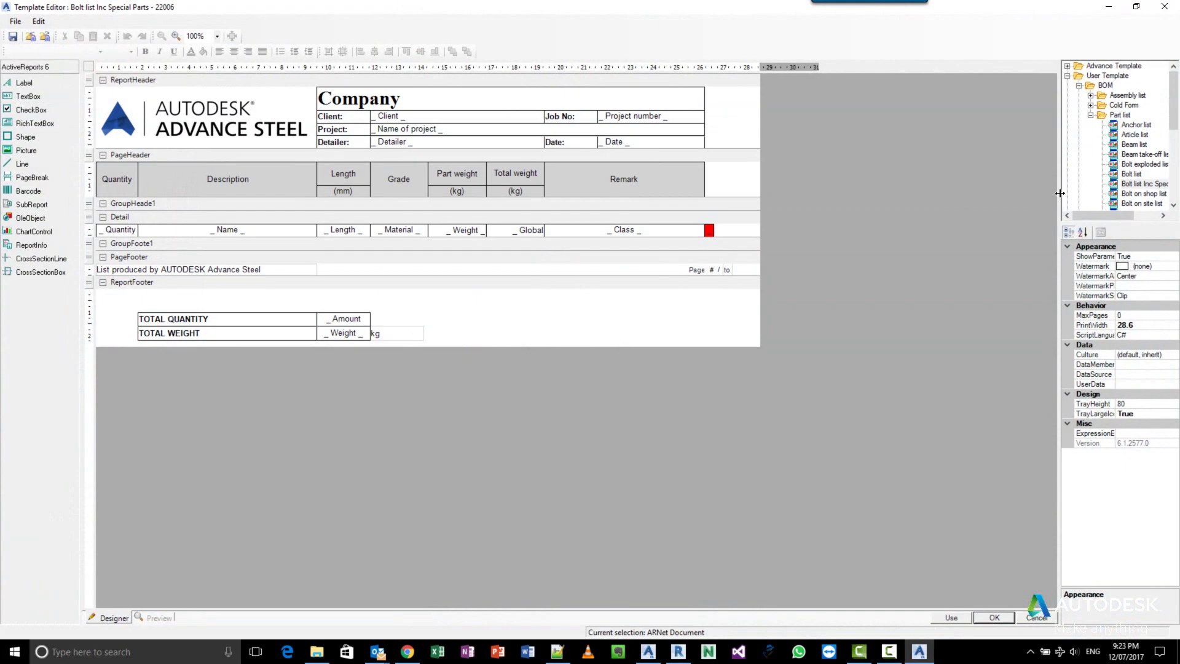
# Assign the BeamsSpecialPartsWithRole.xslt filter to Bolt list Inc Special Parts, then select the Name field
pyautogui.moveTo(1061, 193); pyautogui.dragTo(860, 194)
pyautogui.click(961, 185)
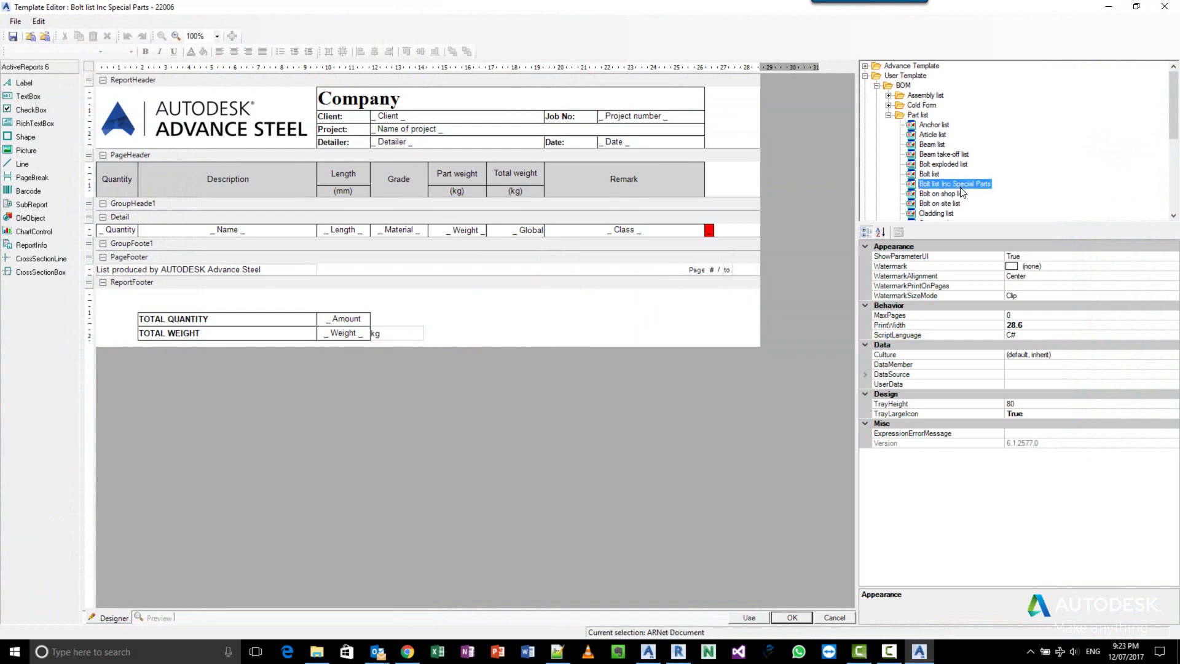
pyautogui.rightClick(961, 188)
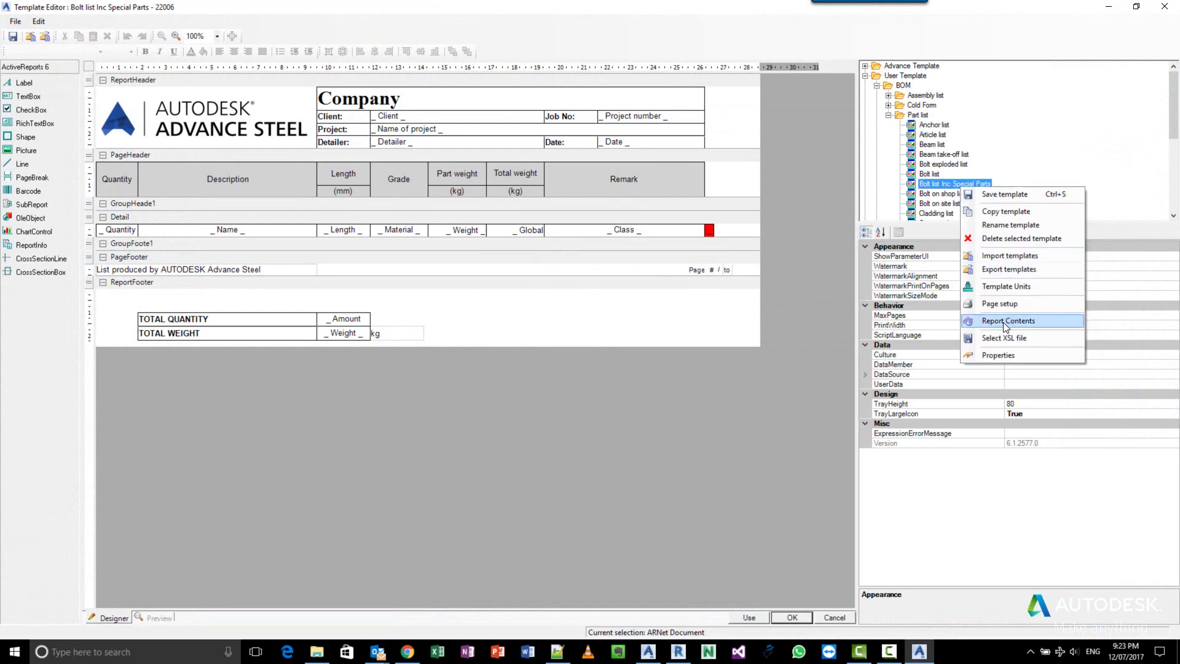
pyautogui.click(1002, 338)
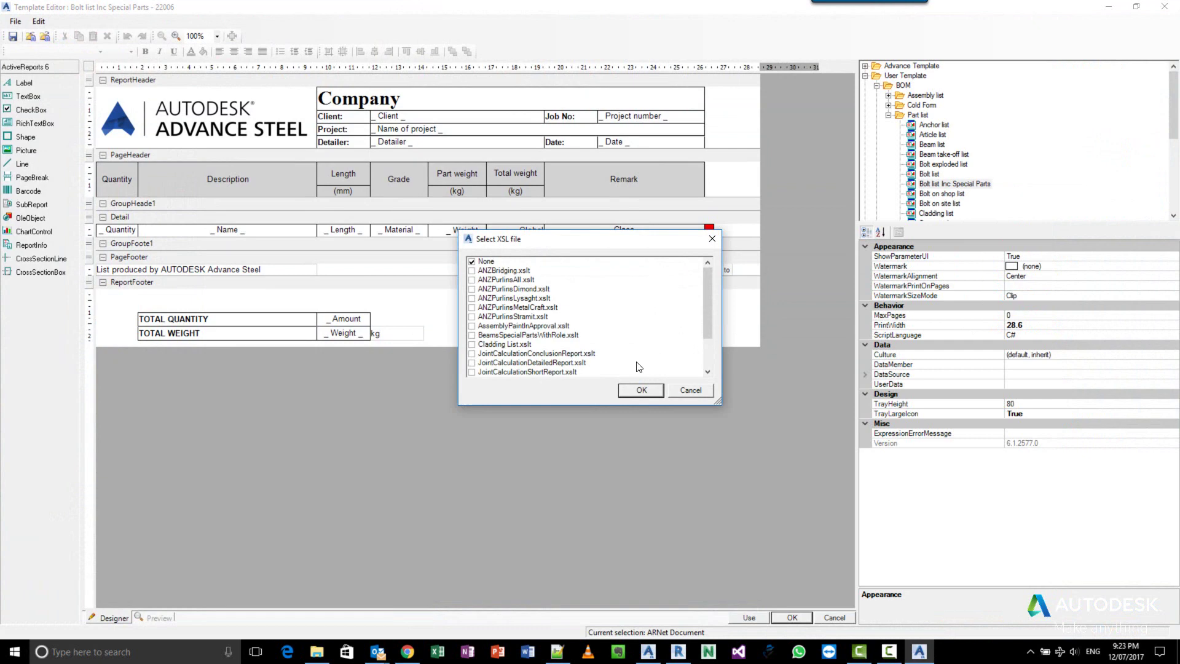
pyautogui.click(566, 337)
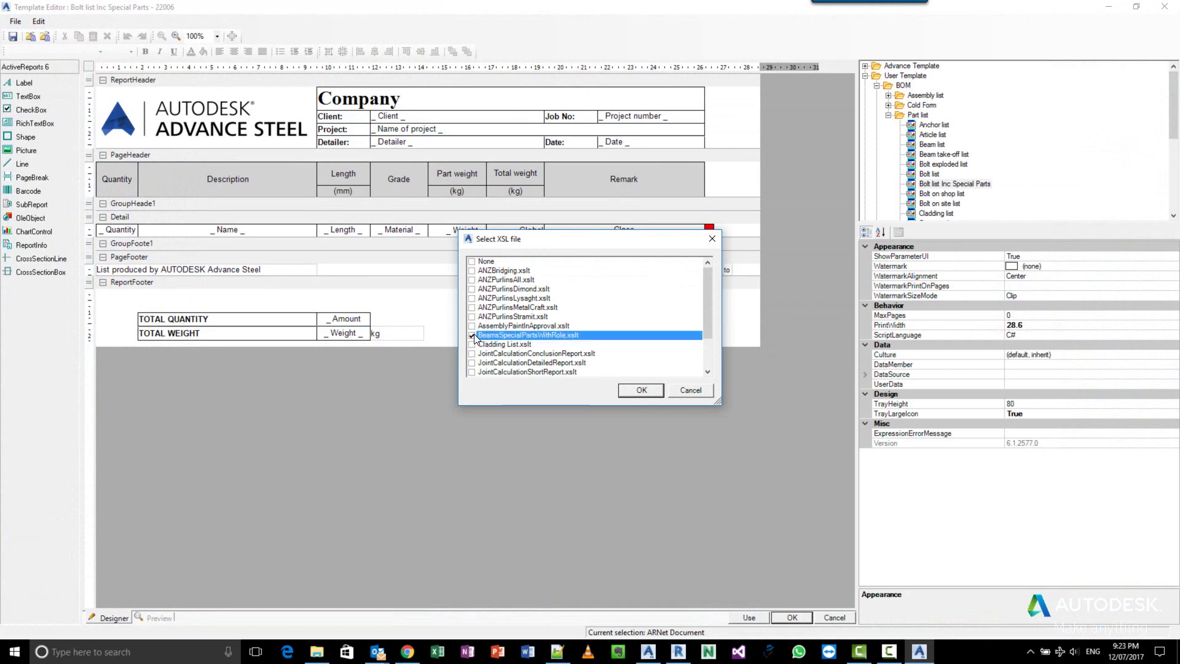
pyautogui.click(644, 390)
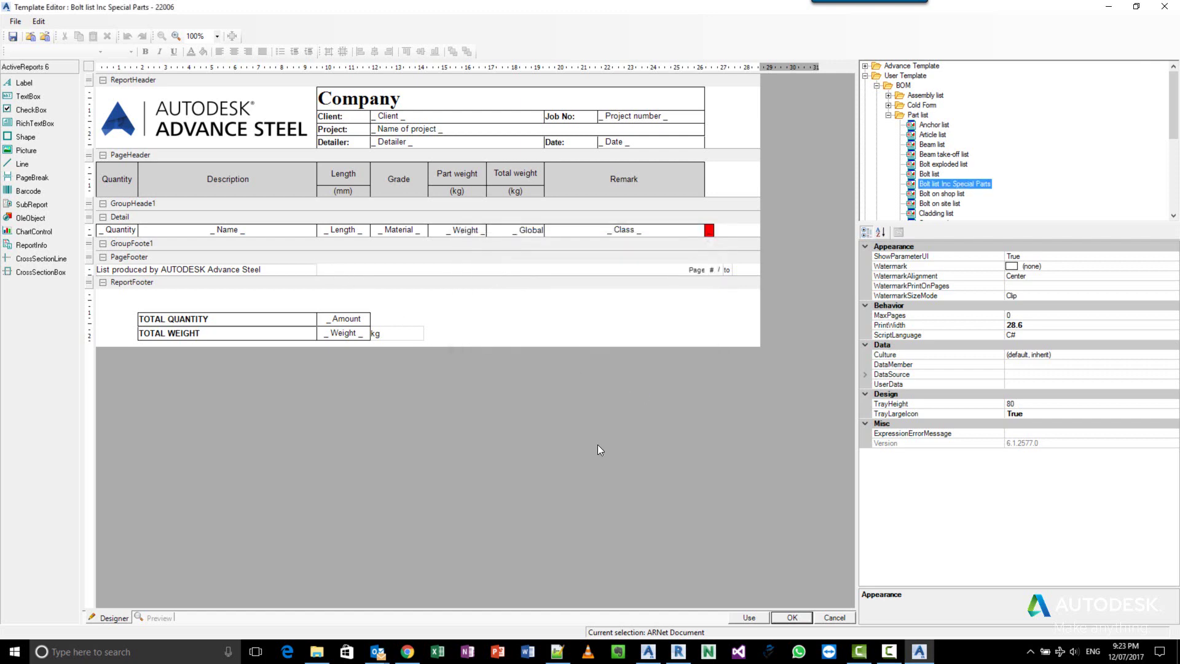
pyautogui.click(297, 232)
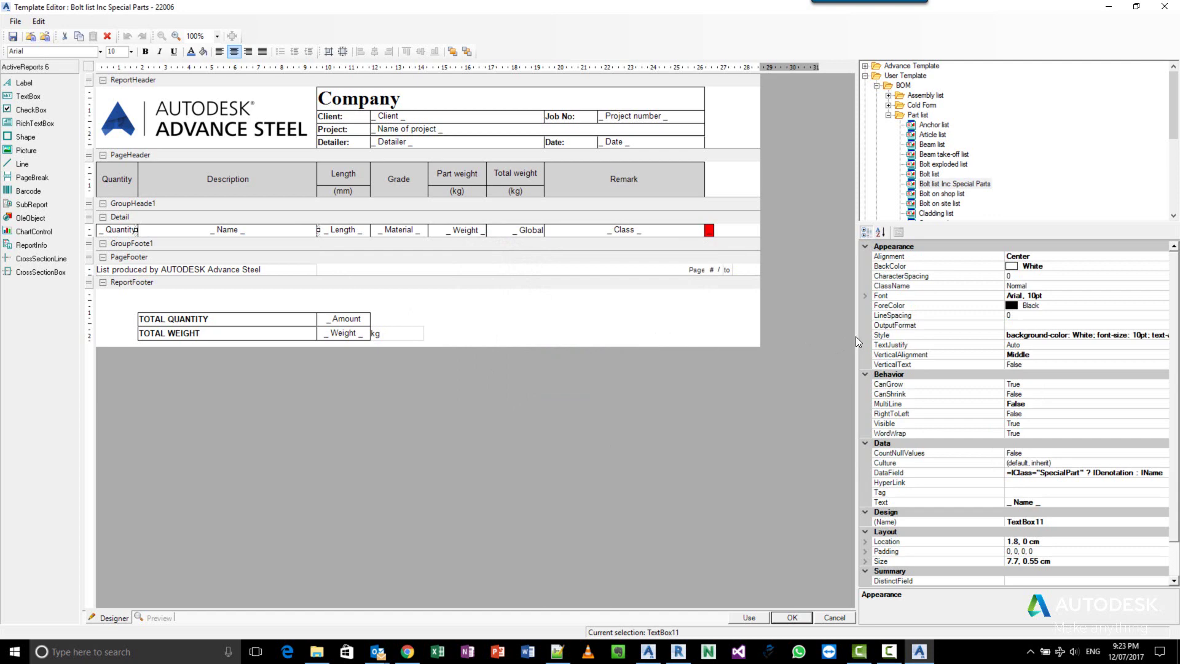
# Widen the properties grid to read the Name field's full expression
pyautogui.moveTo(857, 337); pyautogui.dragTo(673, 337)
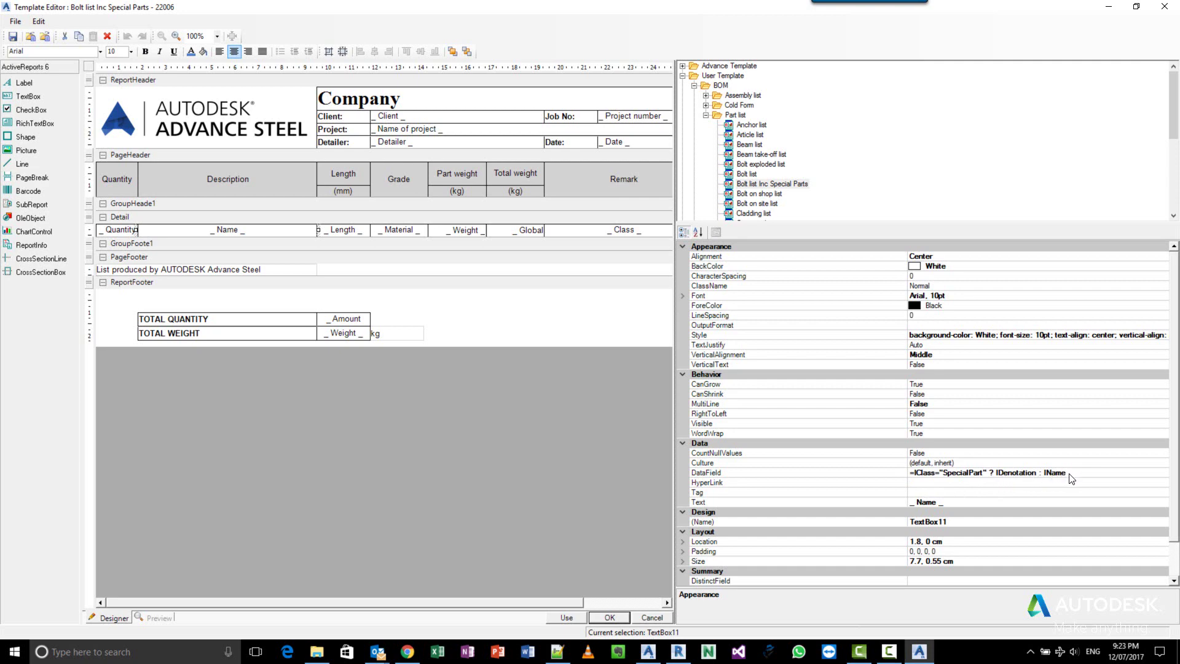
# Save the template and regenerate the BOM listing RMS 16, AS 1111 20 and nut22
pyautogui.click(578, 619)
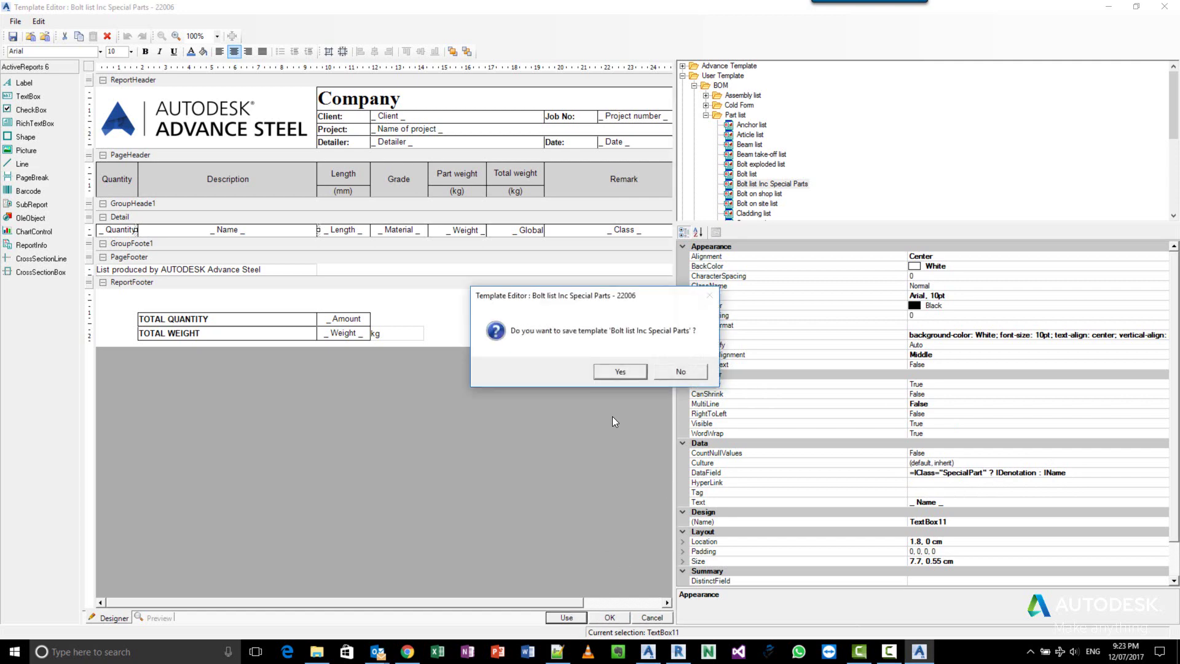
pyautogui.click(625, 372)
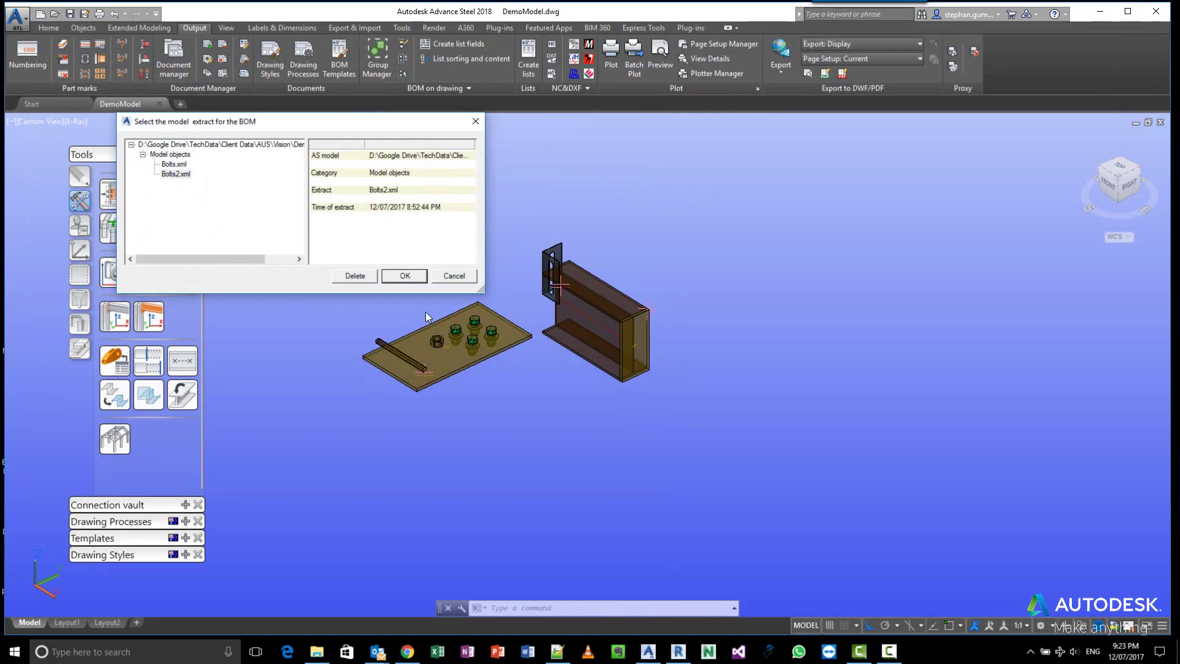
pyautogui.click(410, 275)
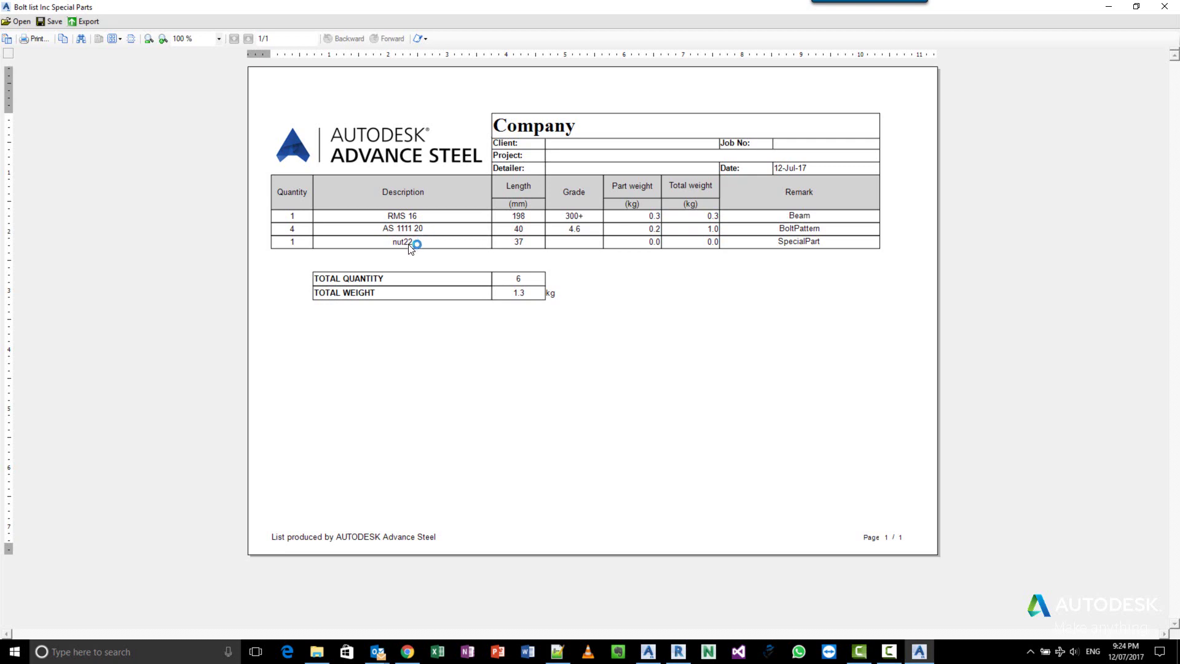
# Close the regenerated bolt list report without saving it
pyautogui.click(1171, 8)
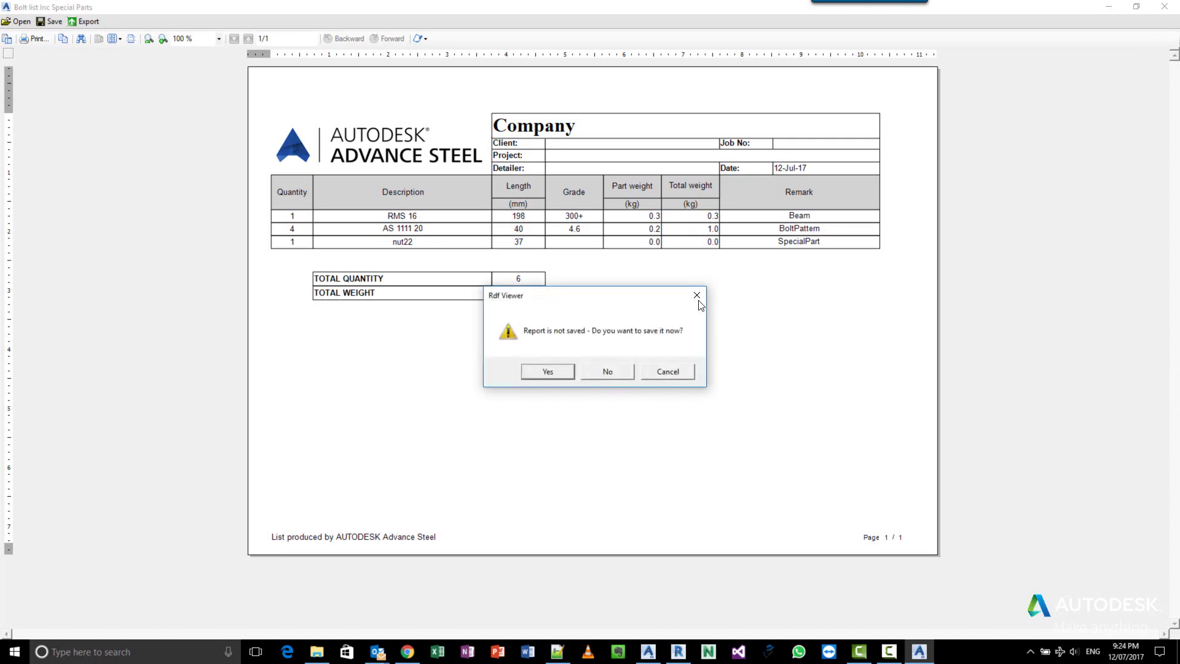
pyautogui.click(607, 371)
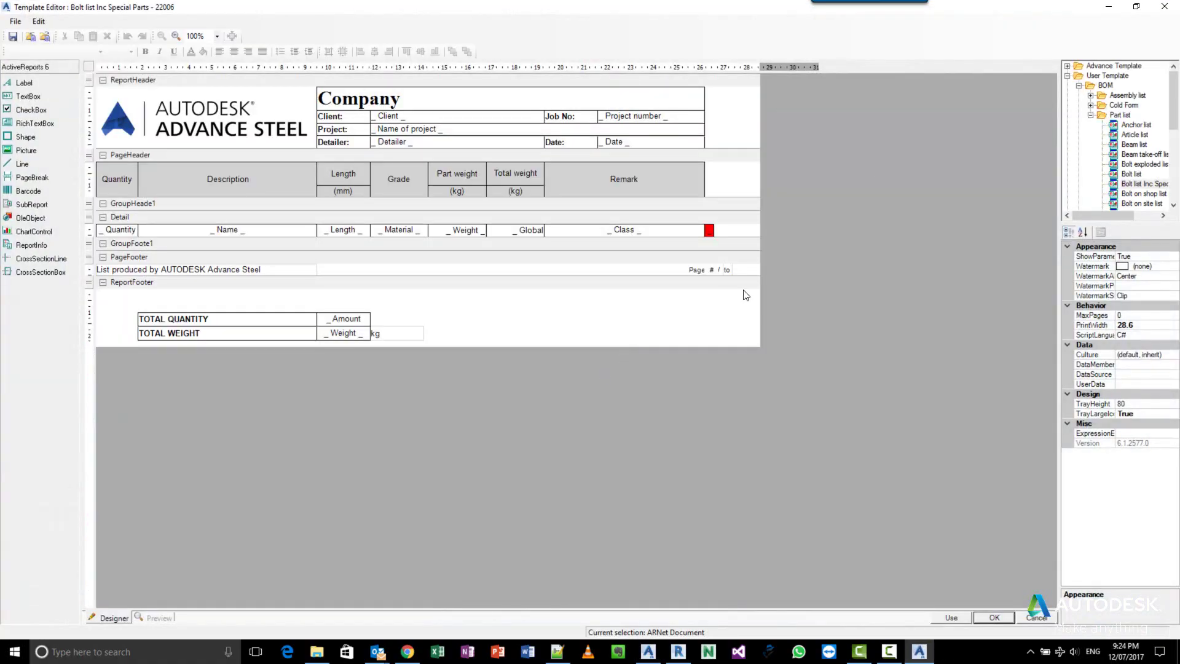
# Close the Template Editor and check the round bar's Special Part Bolt model role
pyautogui.click(1165, 7)
pyautogui.scroll(3, 482, 326)
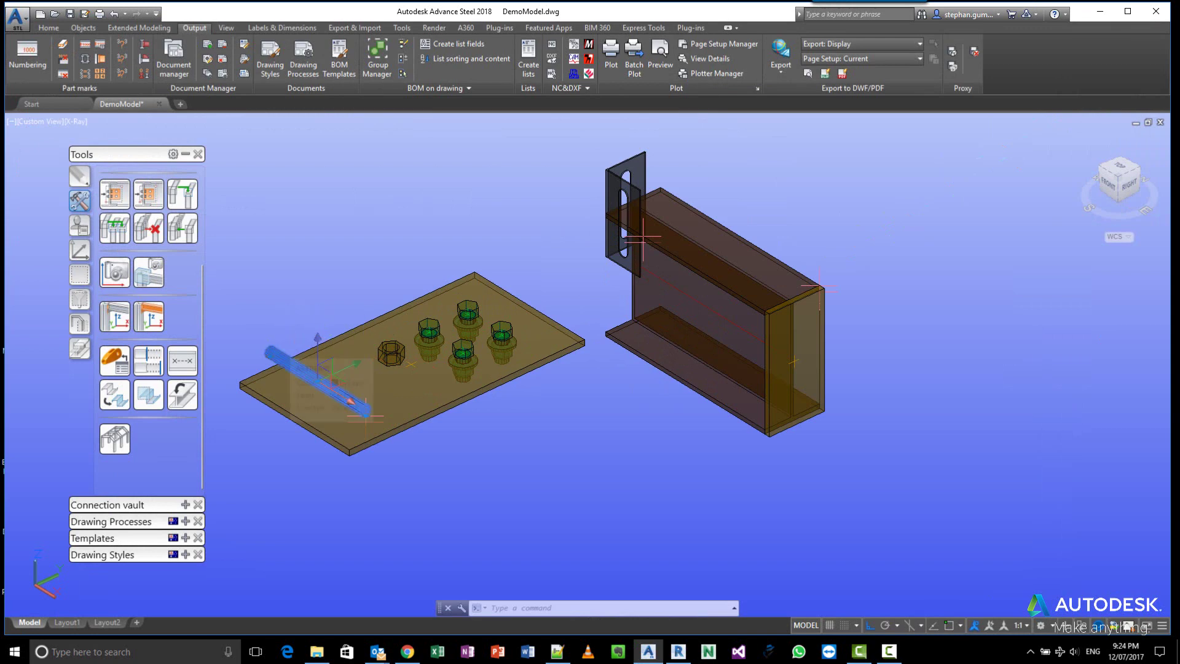
pyautogui.doubleClick(279, 358)
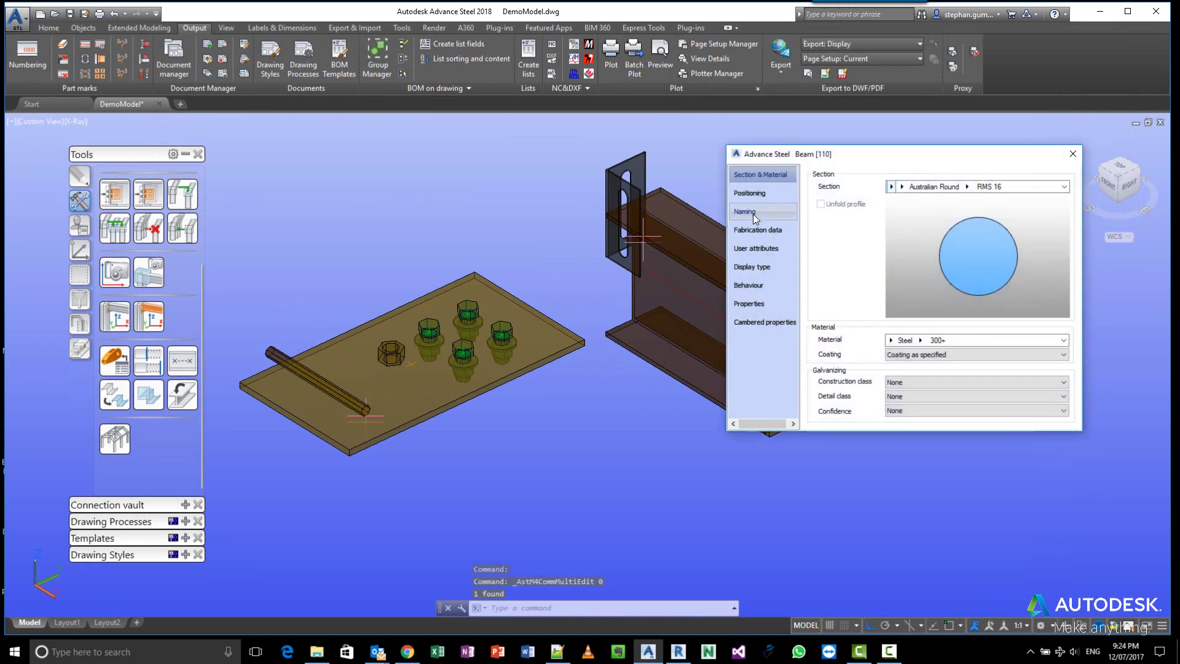
pyautogui.click(754, 213)
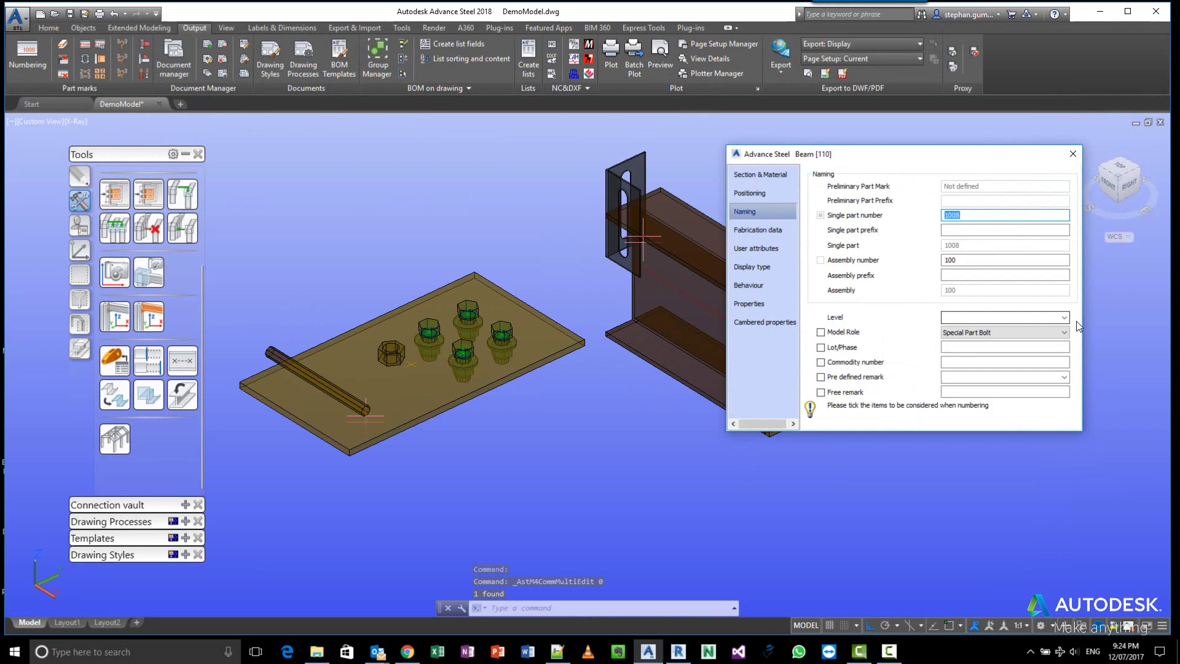
pyautogui.click(1074, 154)
# Confirm nut22 also has the Special Part Bolt role, then launch Notepad++
pyautogui.doubleClick(400, 349)
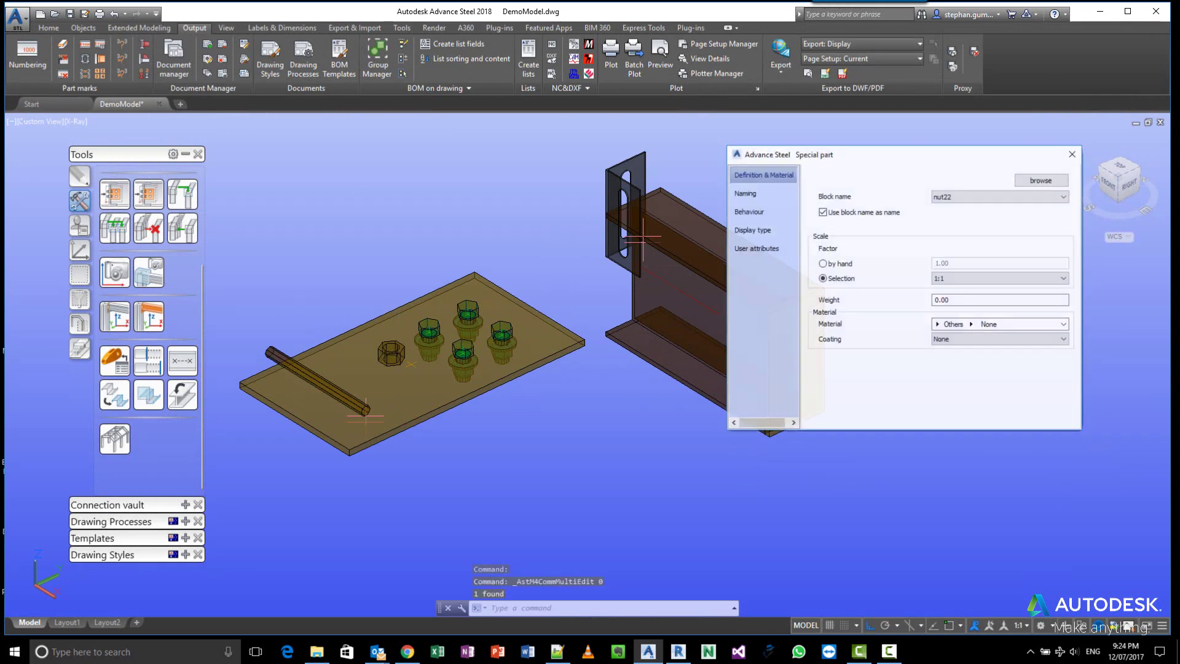
pyautogui.click(769, 195)
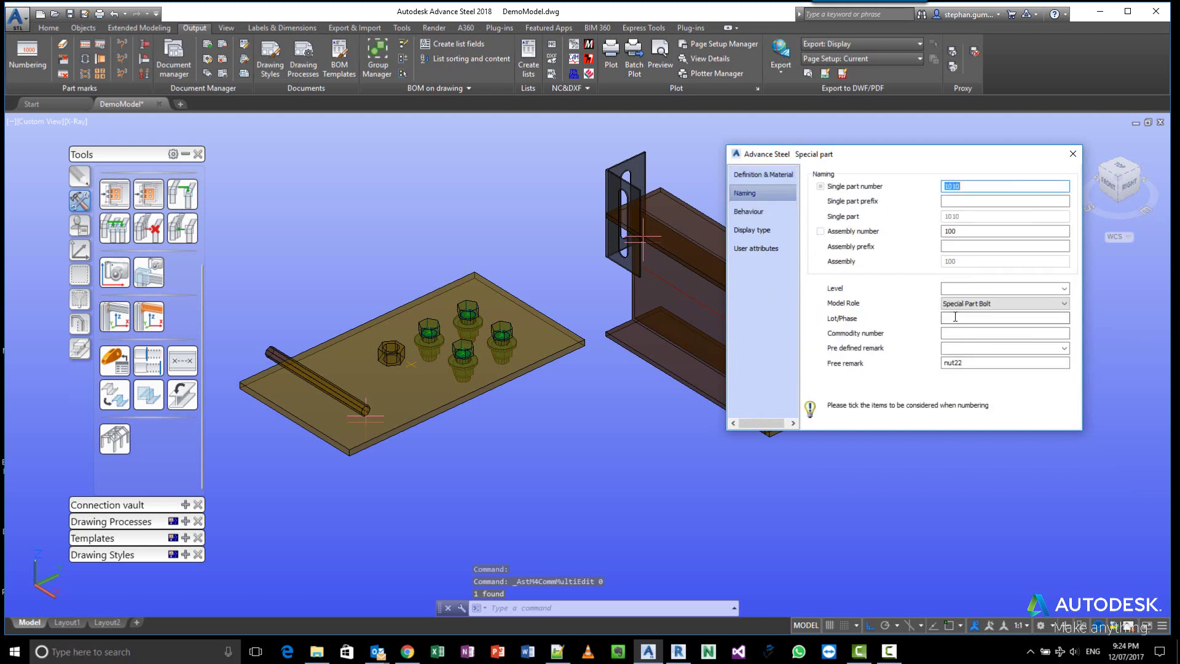
pyautogui.click(1071, 157)
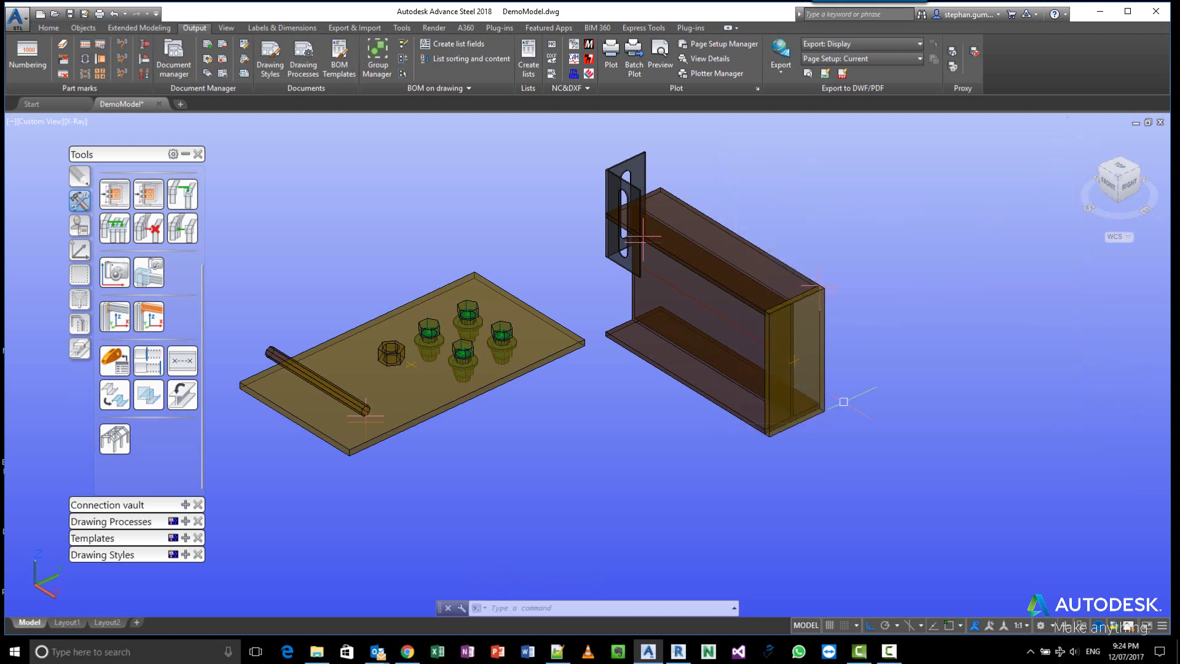
pyautogui.rightClick(557, 651)
pyautogui.click(536, 587)
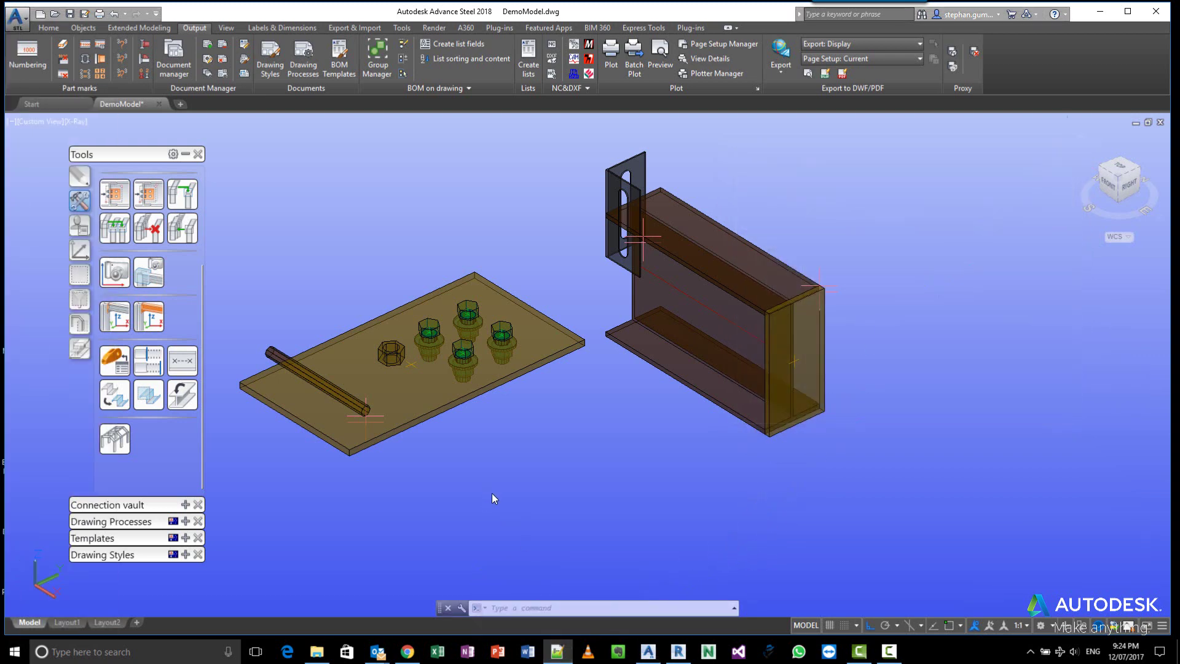